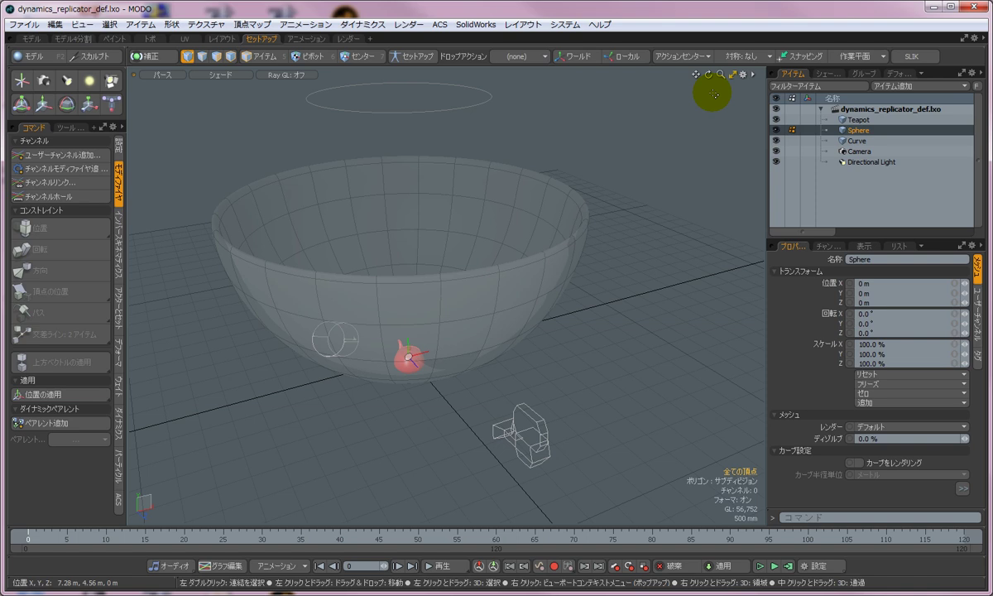
Step: Add a Curve Emitter for particles and set its source to the Curve item
{"action": "left_click_drag", "start_coordinate": [714, 94], "coordinate": [287, 121], "text": "alt"}
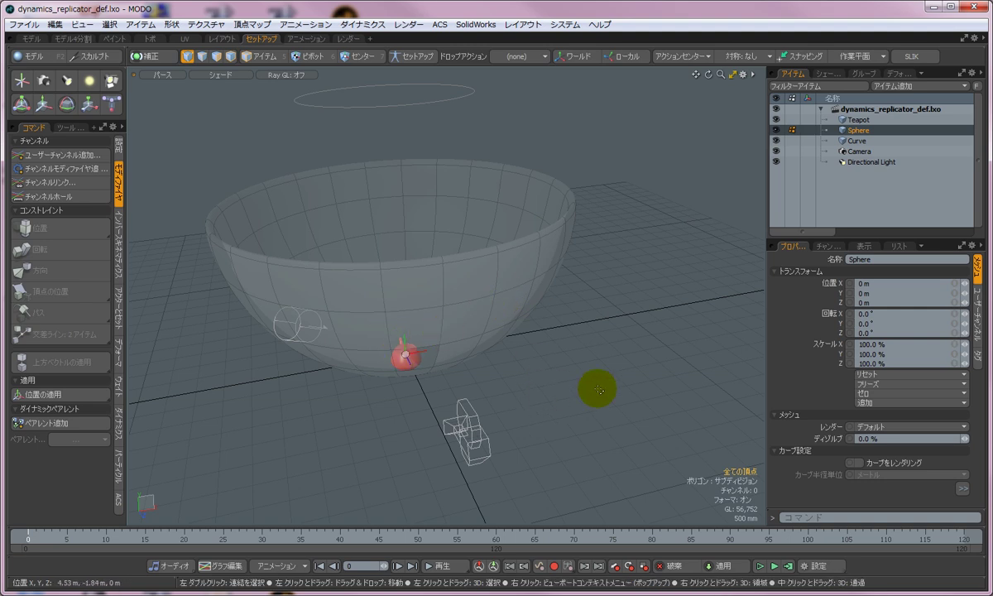
{"action": "left_click", "coordinate": [118, 460]}
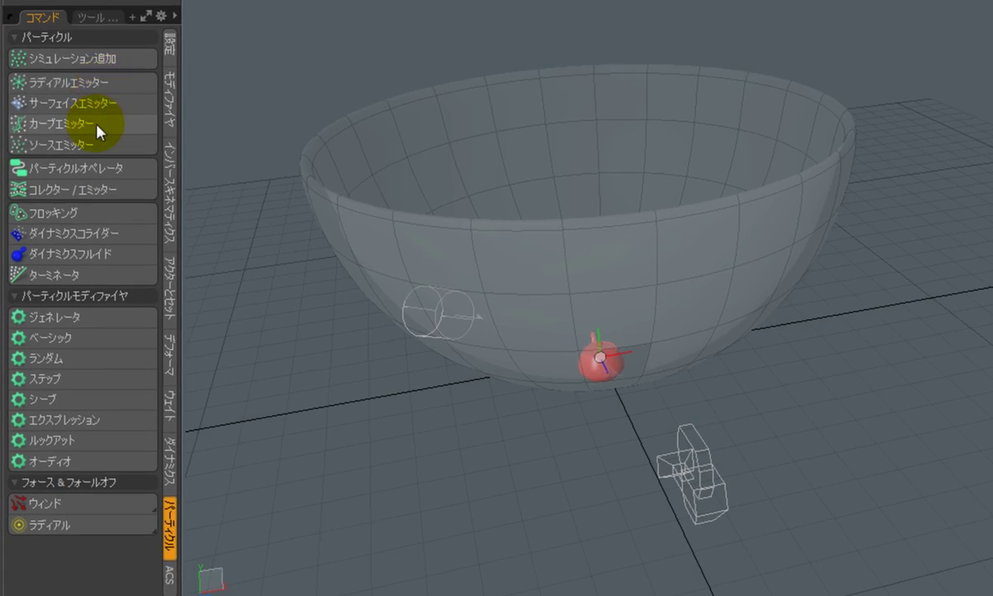
{"action": "left_click", "coordinate": [98, 126]}
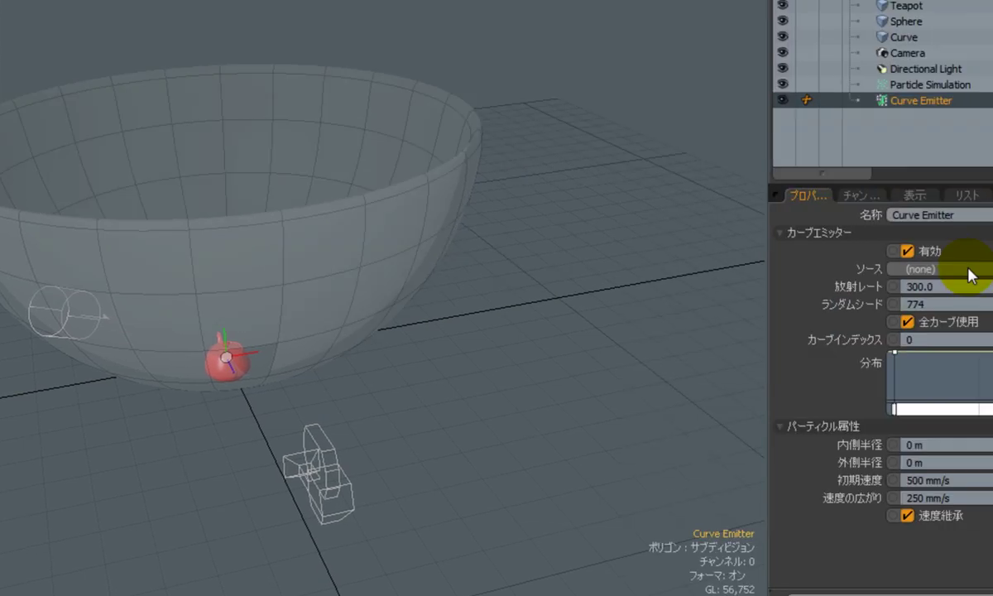
{"action": "left_click", "coordinate": [865, 272]}
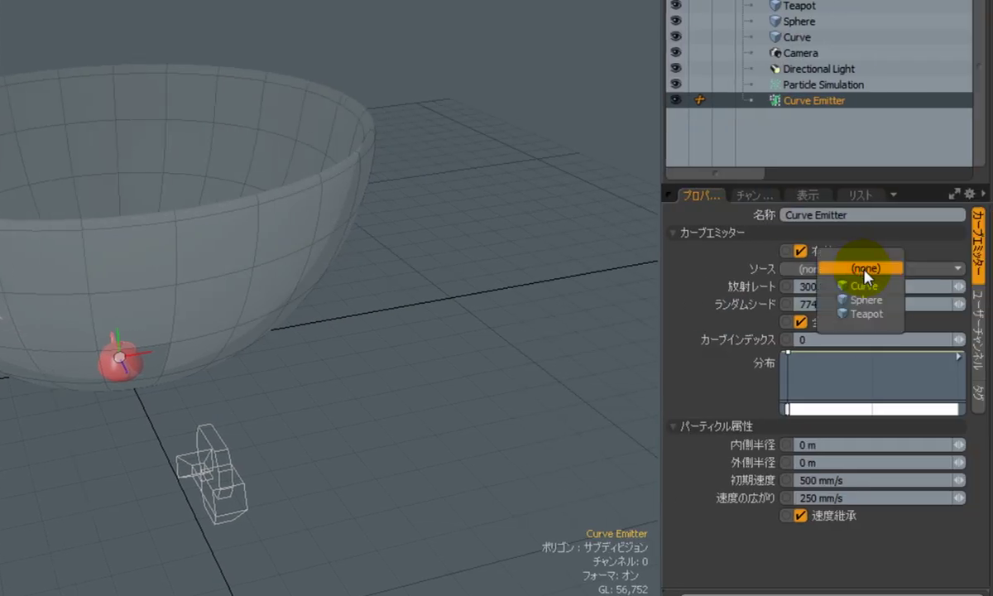
{"action": "left_click", "coordinate": [876, 289]}
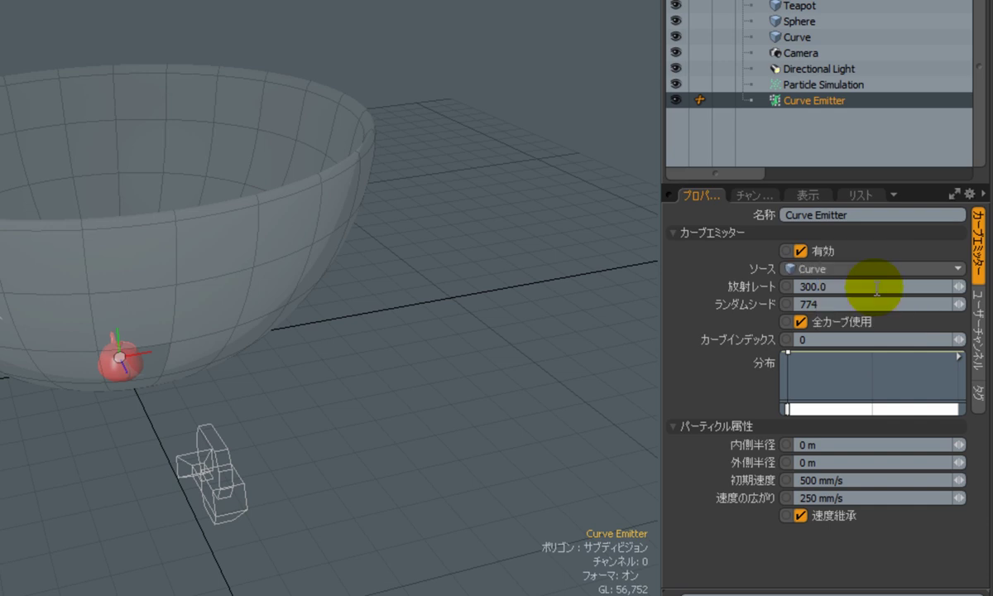
Step: Enable gravity for the Particle Simulation and run the simulation to preview particles falling from the curve
{"action": "left_click", "coordinate": [832, 85]}
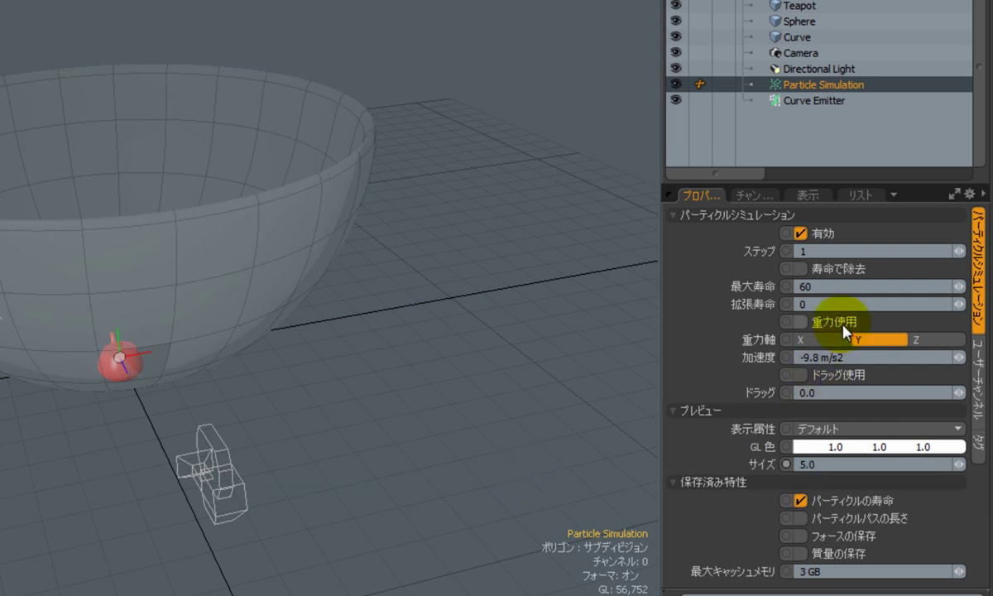
{"action": "left_click", "coordinate": [819, 101]}
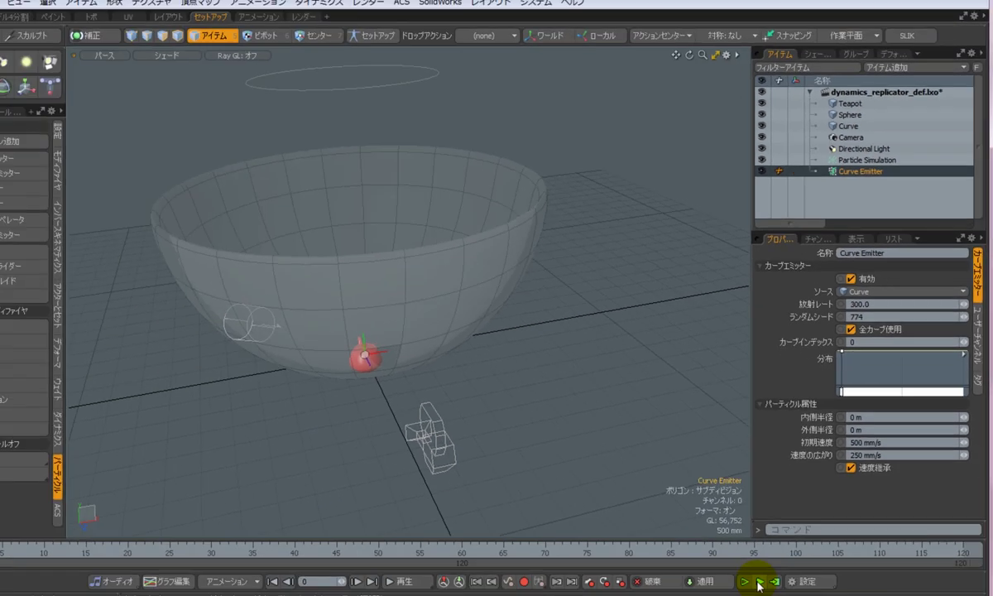
{"action": "left_click", "coordinate": [759, 583]}
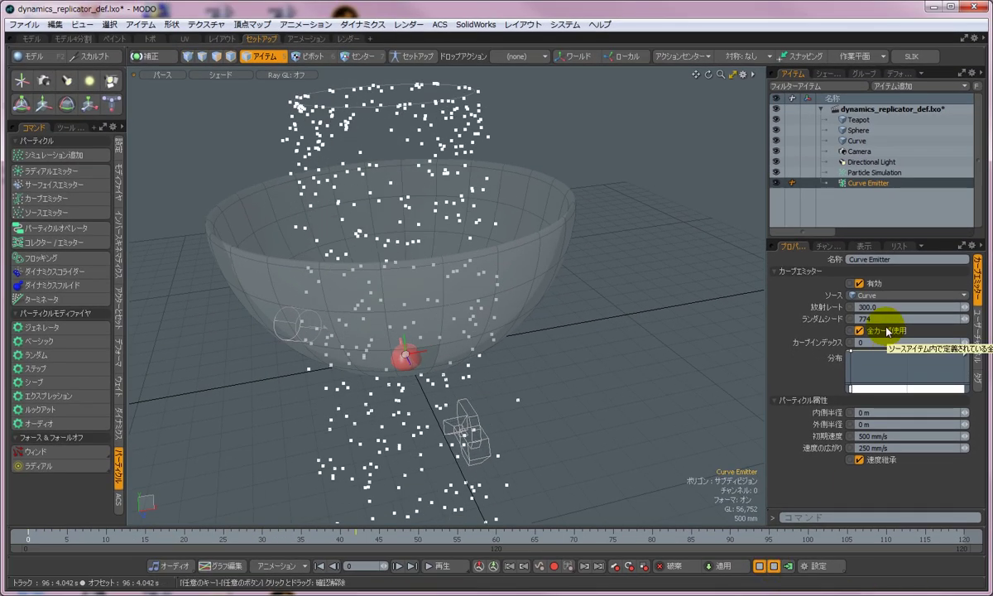
Step: Set the Curve Emitter's emission rate to 30
{"action": "left_click", "coordinate": [865, 307]}
{"action": "type", "text": "30"}
{"action": "key", "text": "Return"}
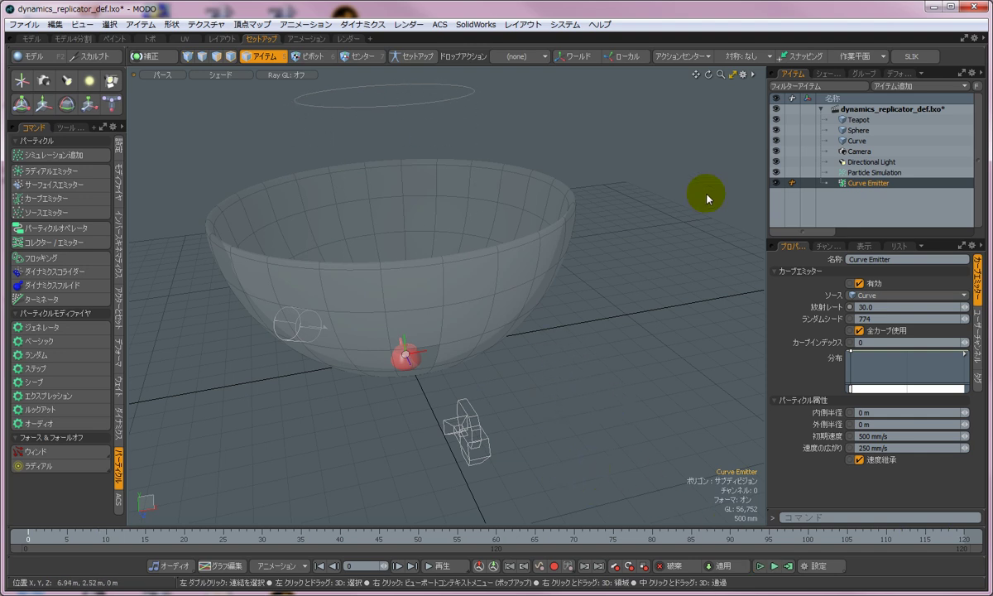
Step: Make the Sphere bowl a static rigid body and add a Dynamic Collider for the particles, testing the simulation
{"action": "left_click", "coordinate": [859, 130]}
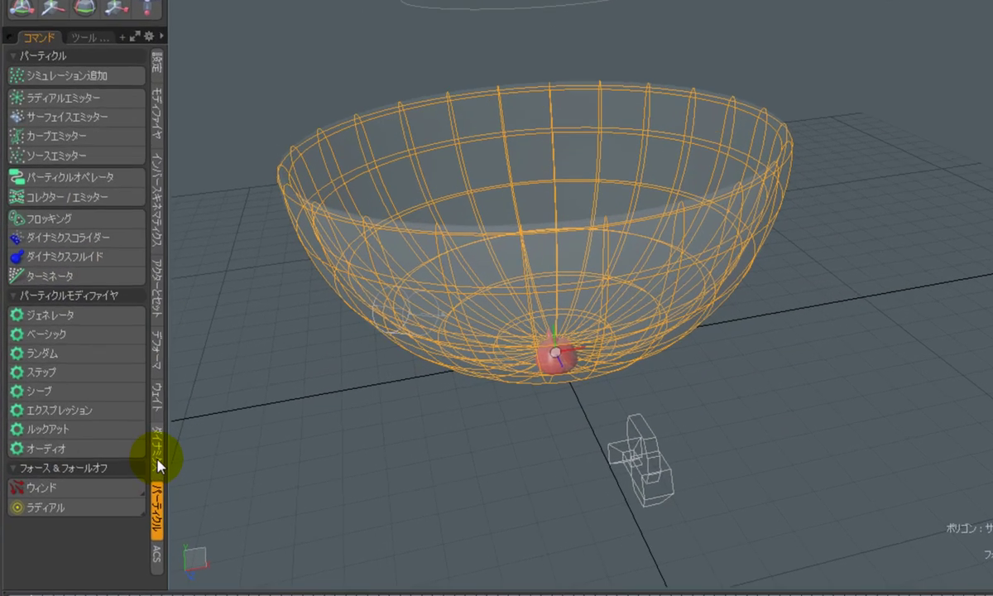
{"action": "left_click", "coordinate": [118, 435]}
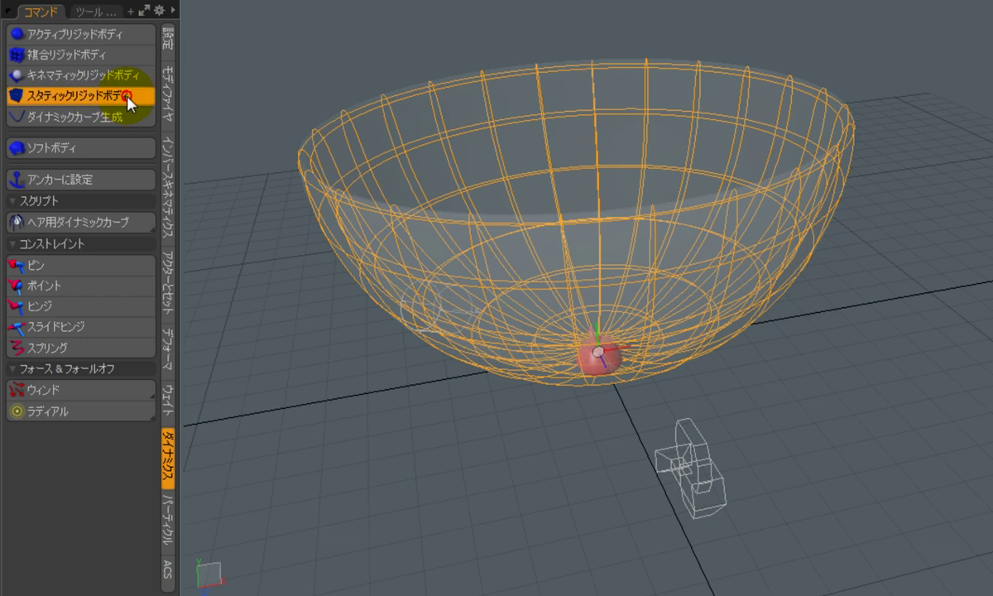
{"action": "left_click", "coordinate": [169, 527]}
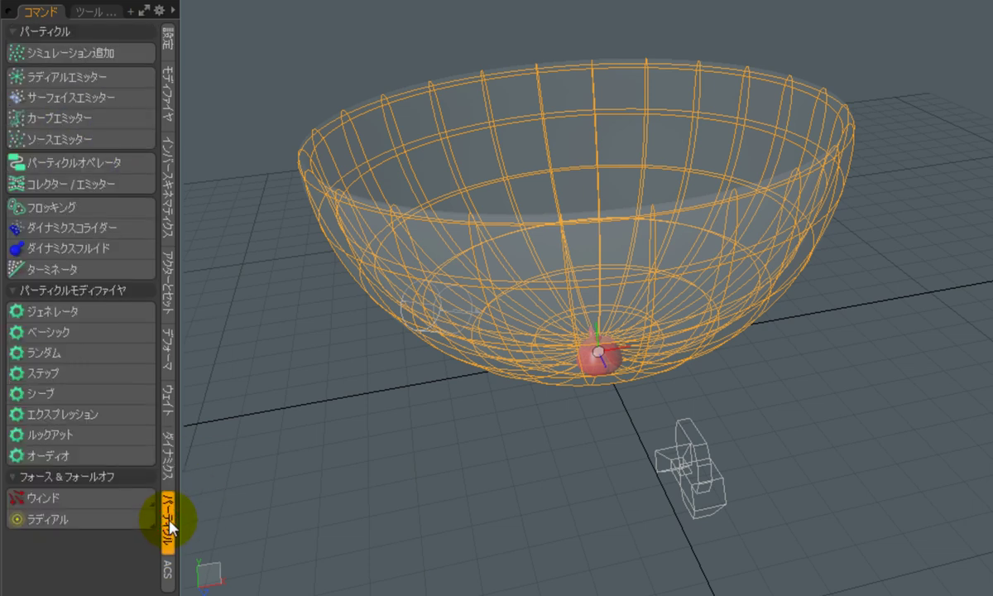
{"action": "left_click", "coordinate": [133, 227]}
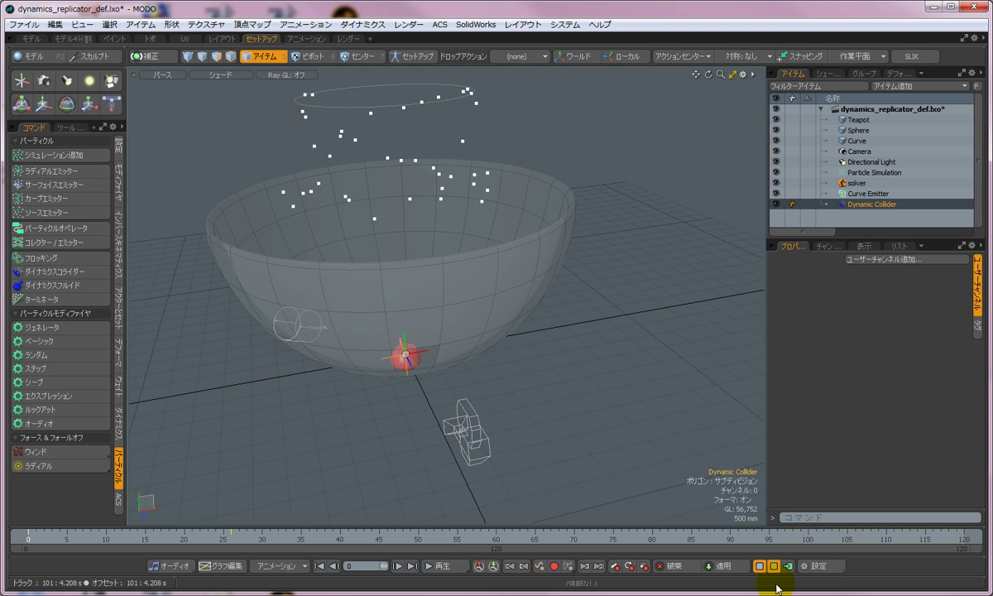
{"action": "left_click", "coordinate": [910, 379]}
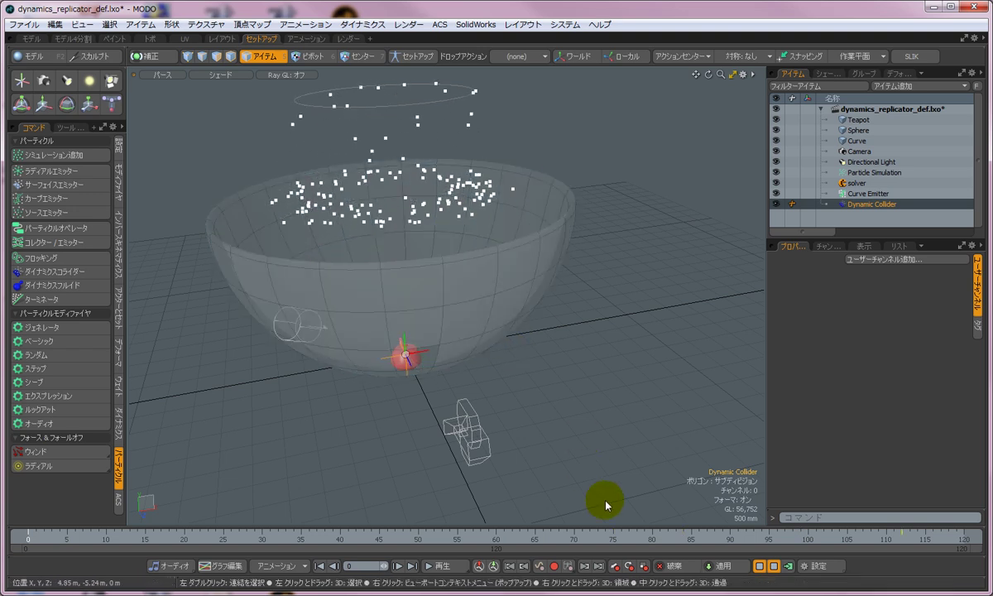
{"action": "left_click", "coordinate": [774, 567]}
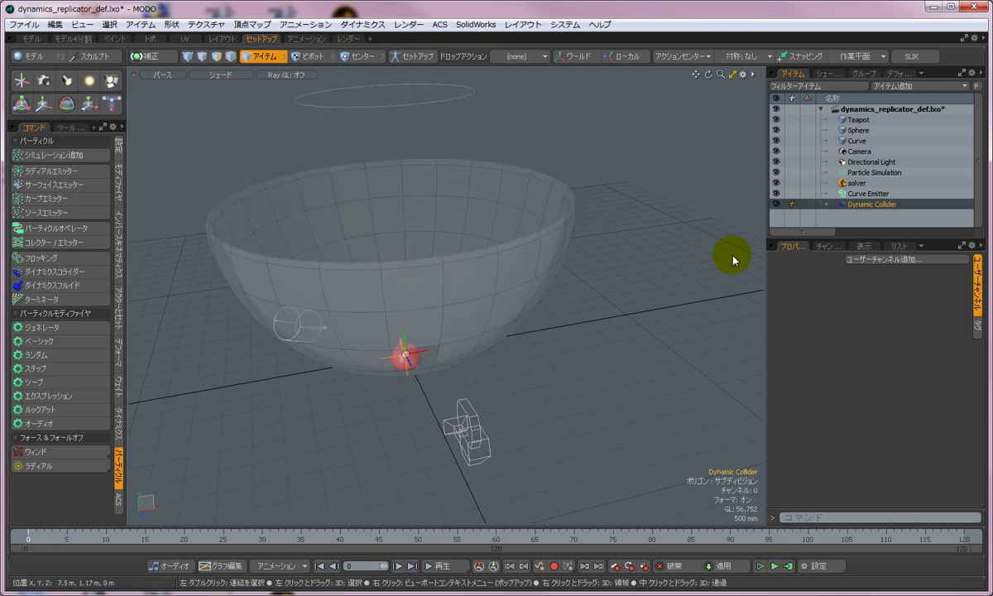
Step: Set the Sphere bowl's collision shape to mesh and its margin to 100 mm, running the simulation to check the collisions
{"action": "left_click", "coordinate": [858, 130]}
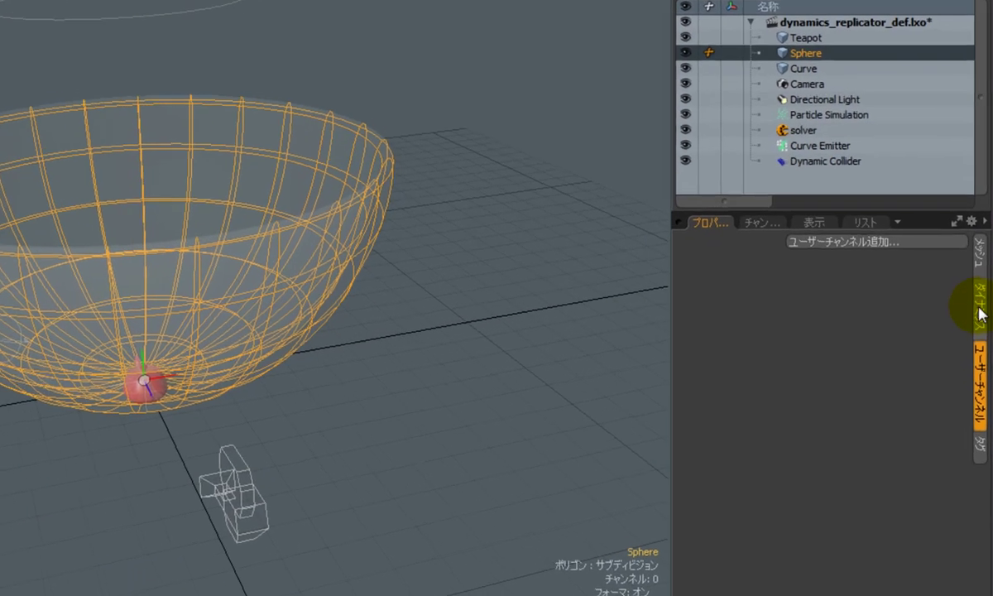
{"action": "left_click", "coordinate": [978, 304]}
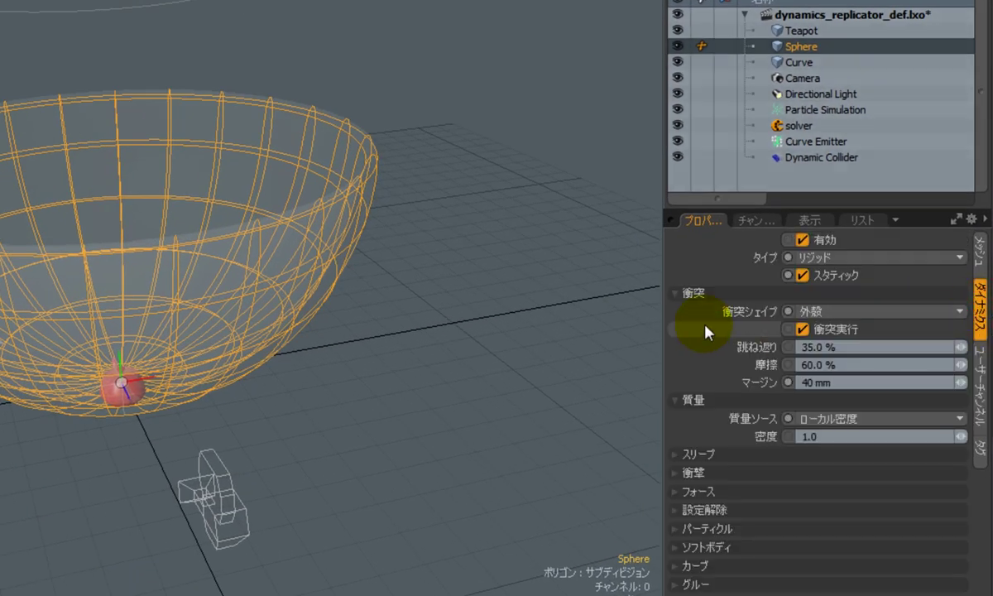
{"action": "left_click", "coordinate": [869, 313]}
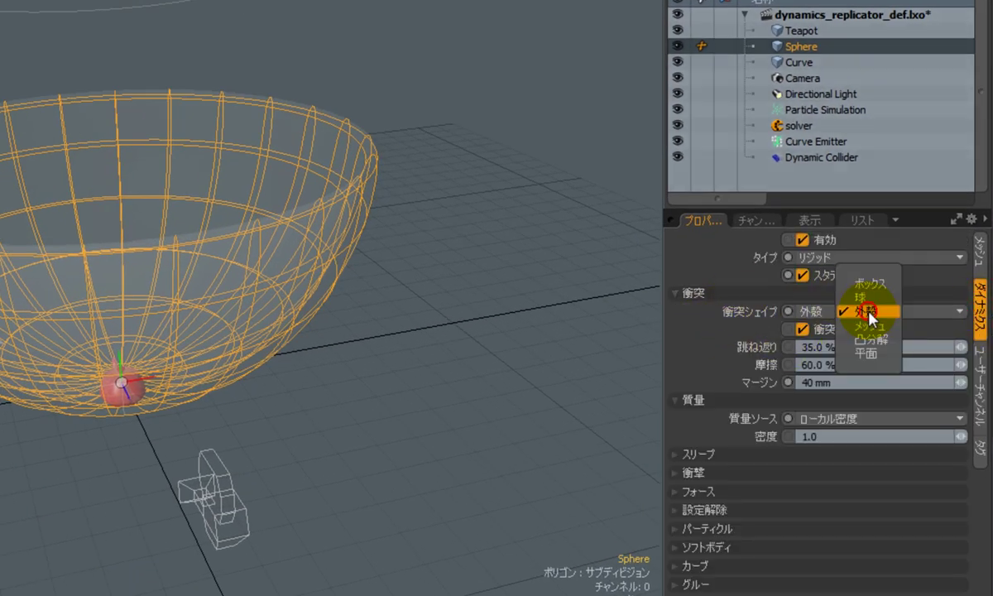
{"action": "left_click", "coordinate": [874, 334]}
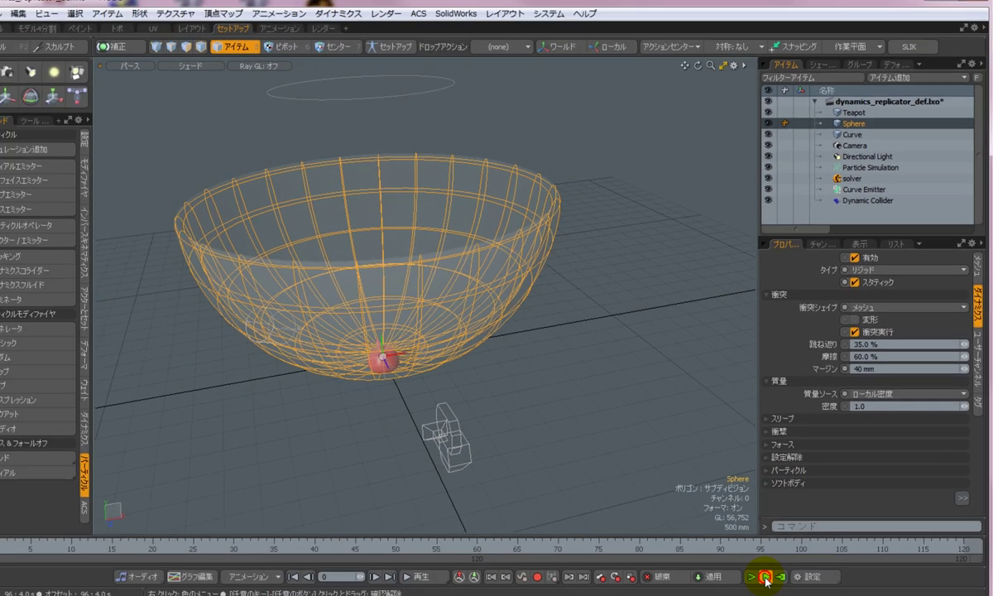
{"action": "left_click", "coordinate": [760, 566]}
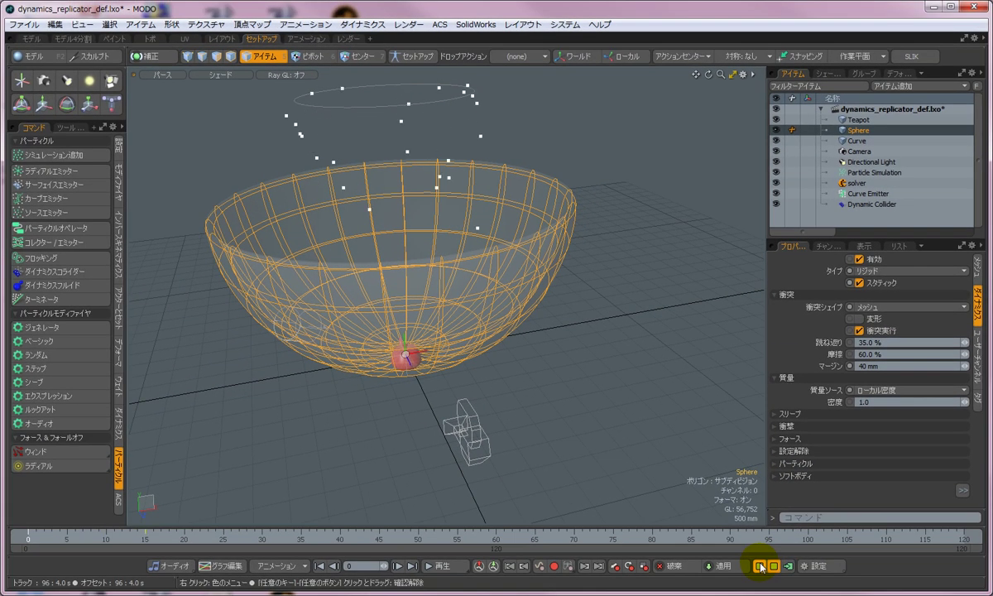
{"action": "left_click_drag", "start_coordinate": [350, 351], "coordinate": [421, 288], "text": "alt"}
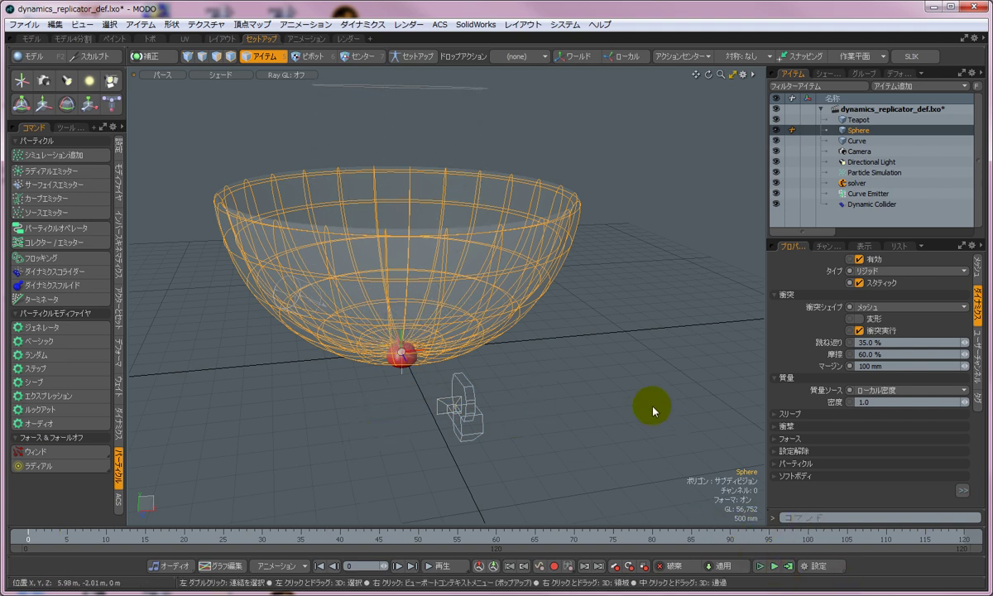
Step: Add a Replicator that uses Teapot as its prototype item and Particle Simulation as its point source
{"action": "left_click", "coordinate": [911, 86]}
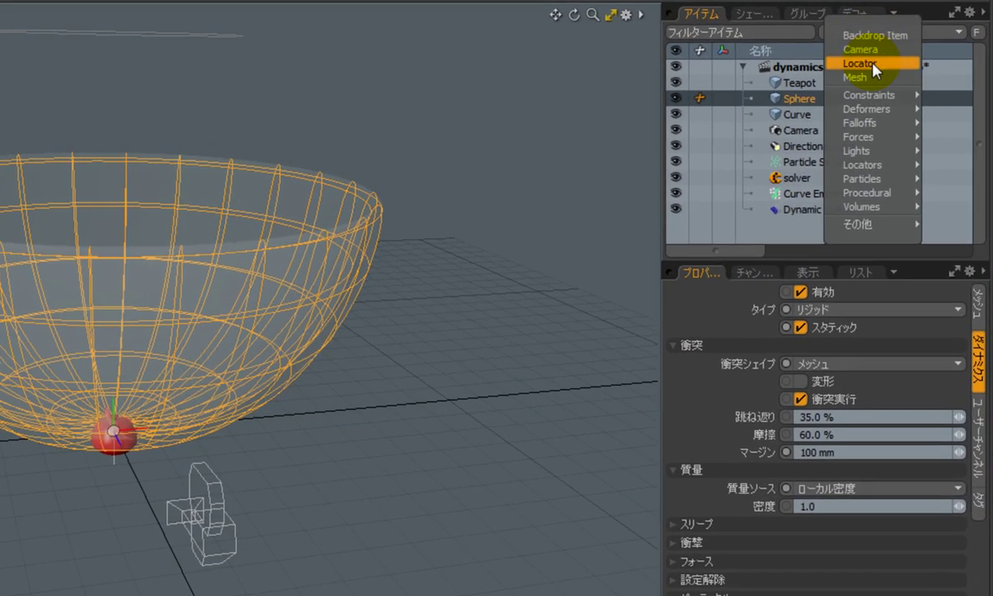
{"action": "mouse_move", "coordinate": [885, 182]}
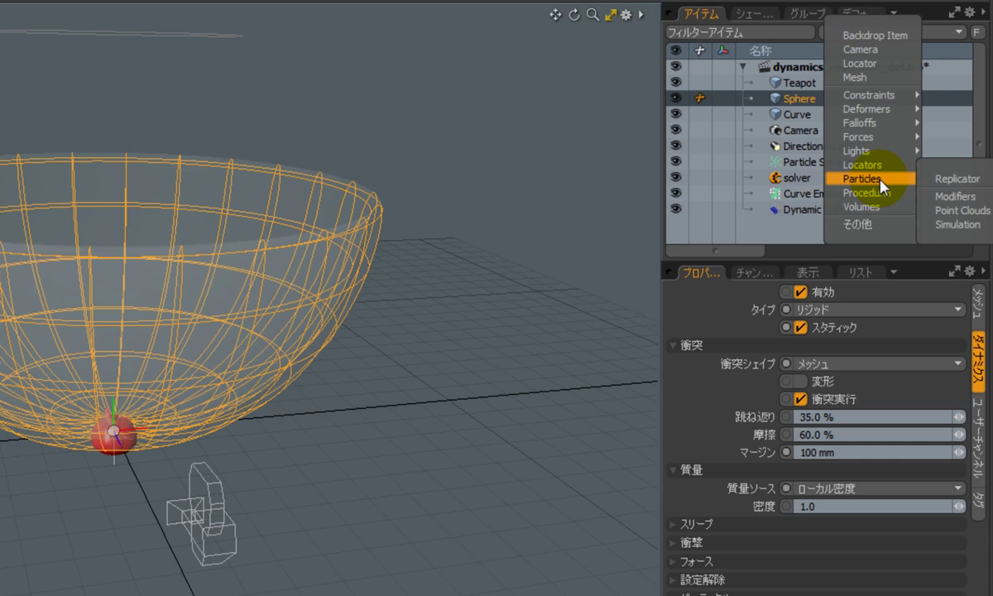
{"action": "left_click", "coordinate": [941, 179]}
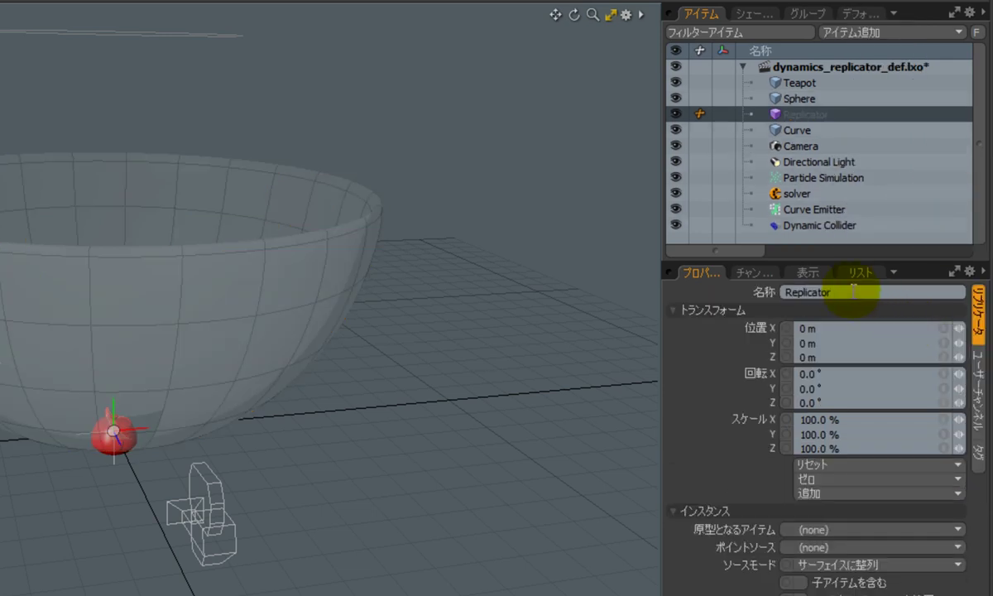
{"action": "left_click", "coordinate": [672, 311]}
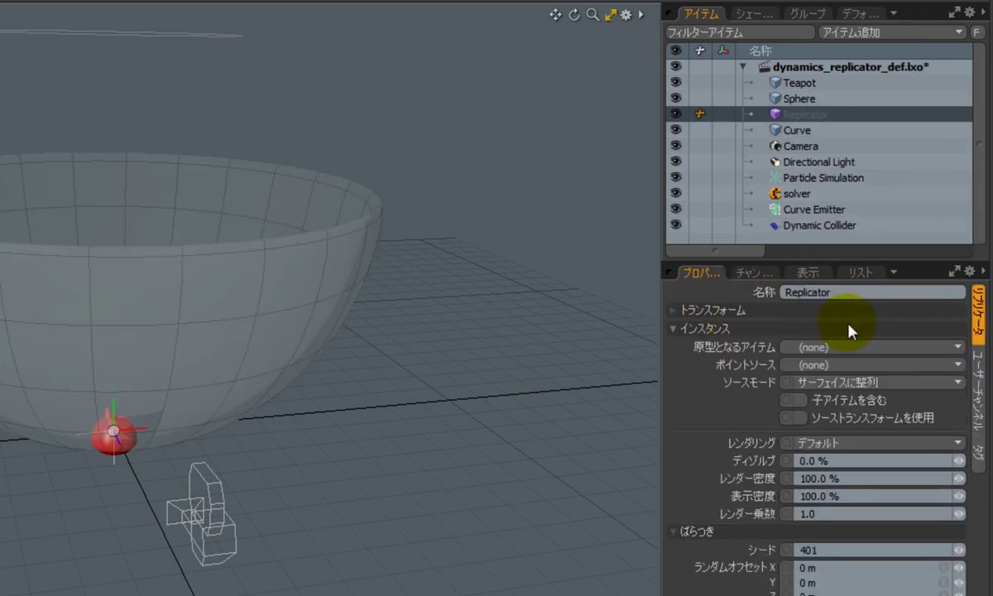
{"action": "left_click", "coordinate": [853, 348]}
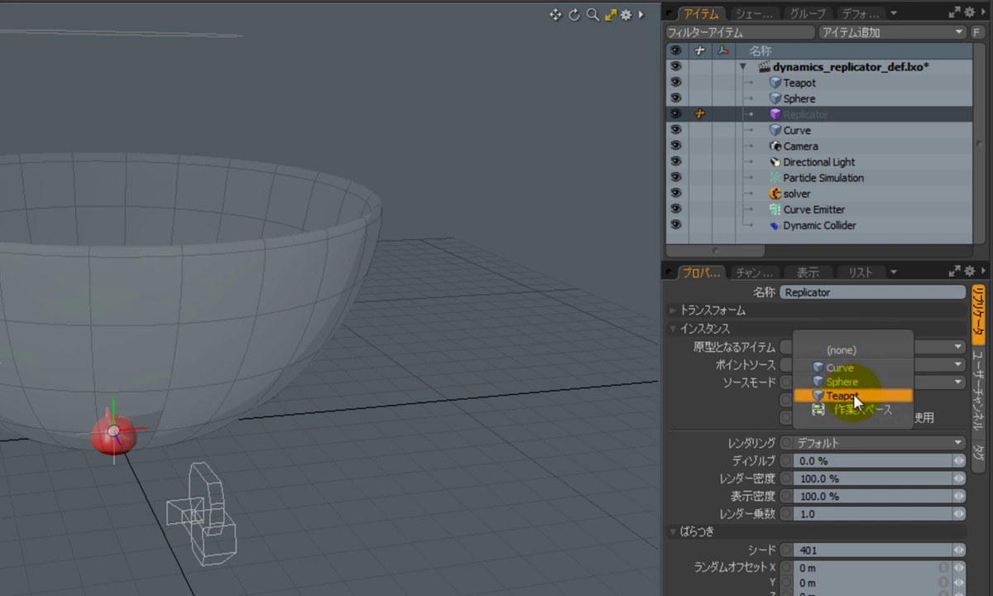
{"action": "left_click", "coordinate": [846, 396]}
{"action": "left_click", "coordinate": [865, 366]}
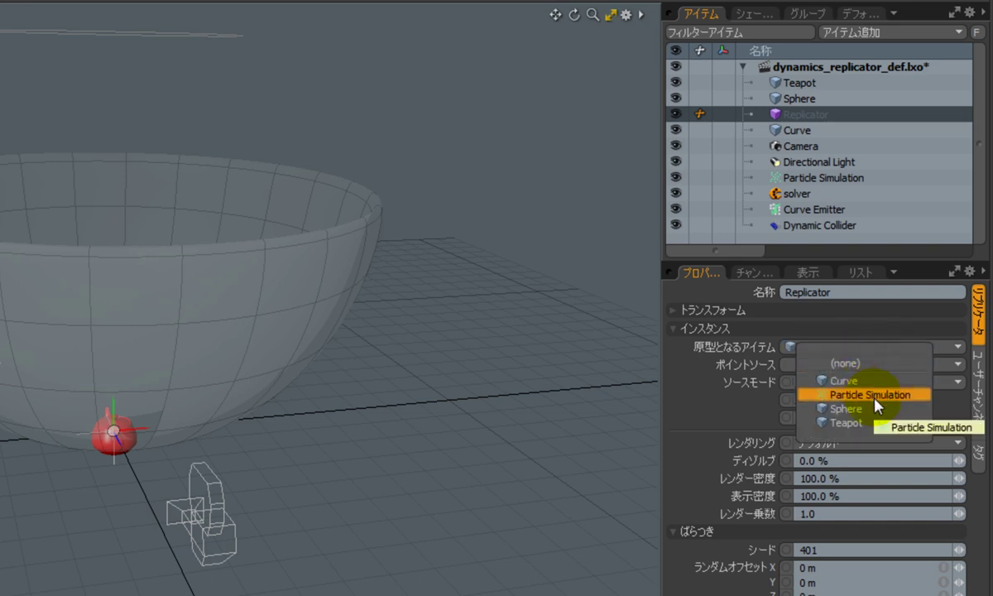
{"action": "left_click", "coordinate": [875, 398]}
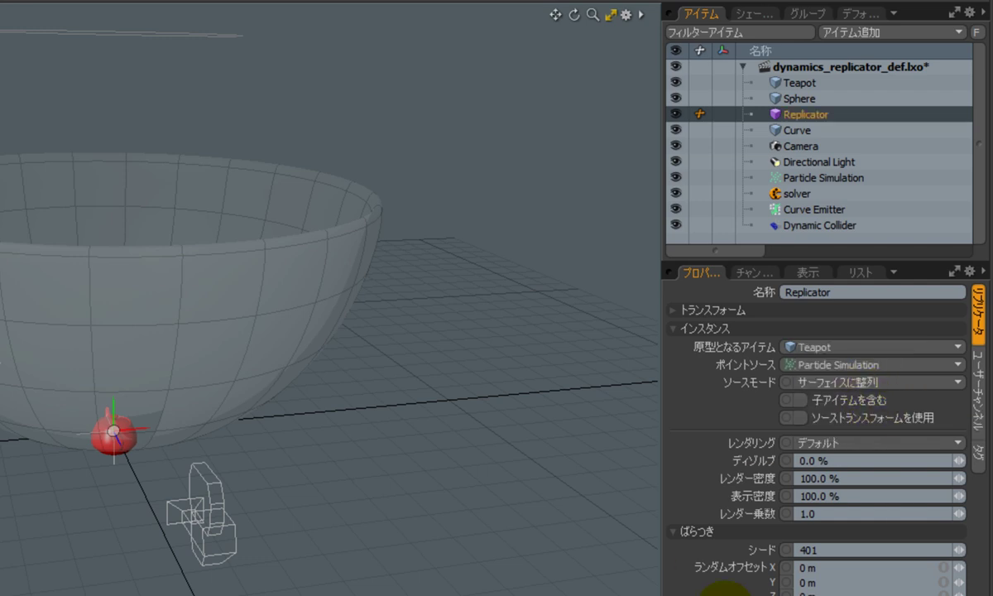
Step: Run the simulation and change the viewport's replicator display so the replicas show as shaded teapots instead of boxes
{"action": "left_click", "coordinate": [759, 566]}
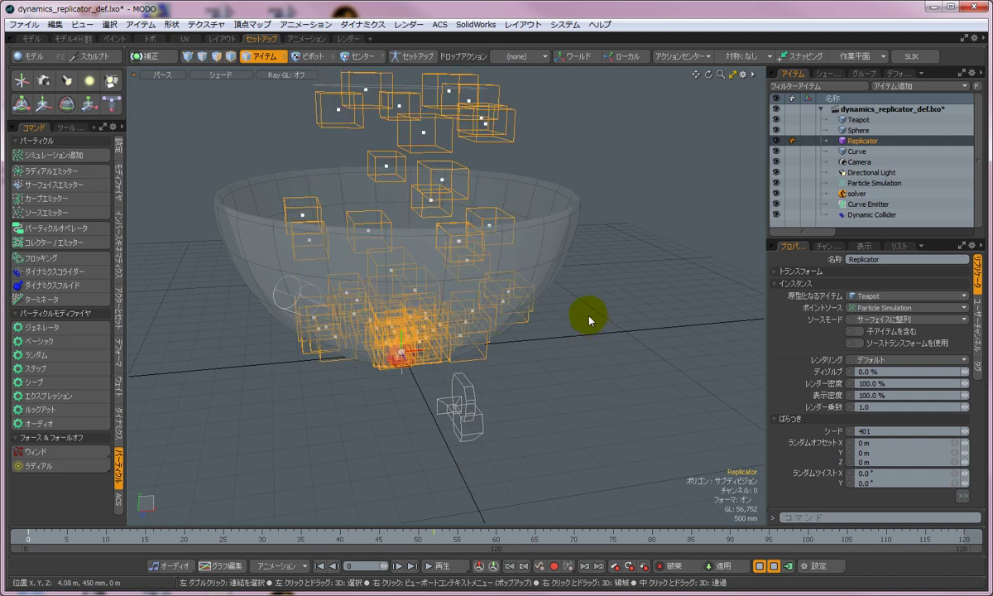
{"action": "key", "text": "o"}
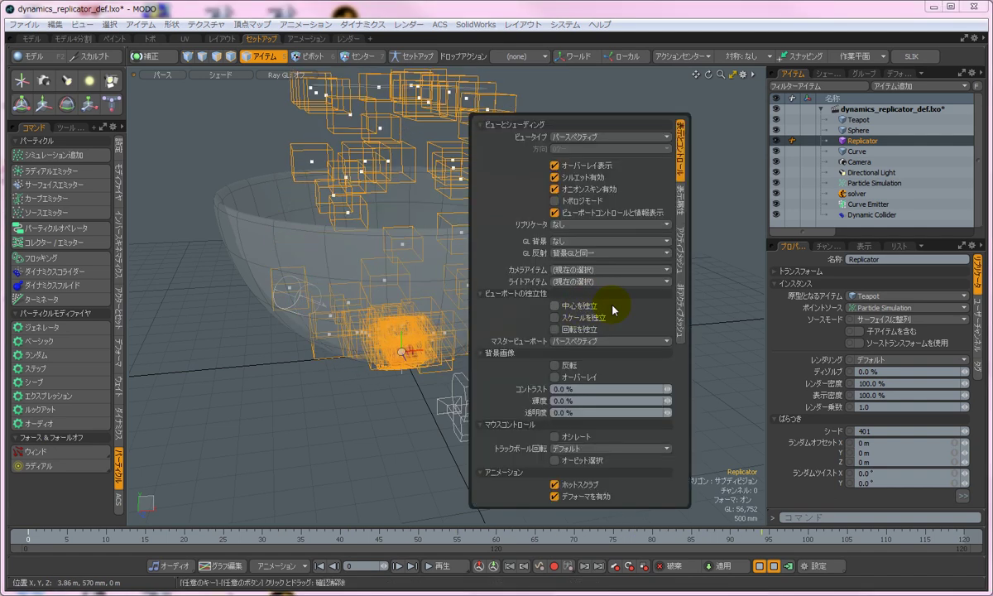
{"action": "left_click", "coordinate": [592, 226]}
{"action": "left_click", "coordinate": [595, 237]}
{"action": "left_click", "coordinate": [394, 402]}
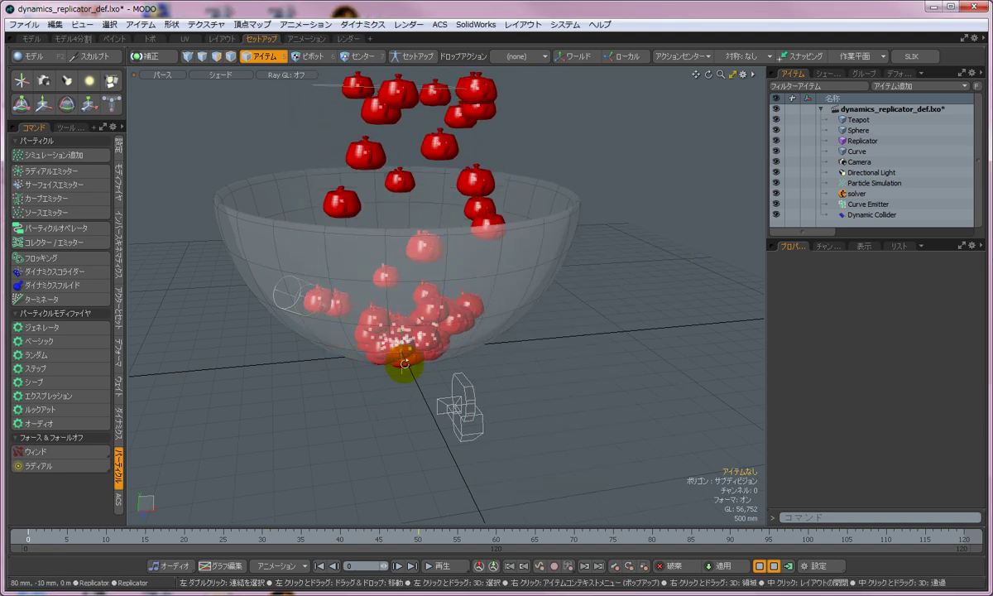
{"action": "scroll", "coordinate": [397, 329], "scroll_direction": "up", "scroll_amount": 5}
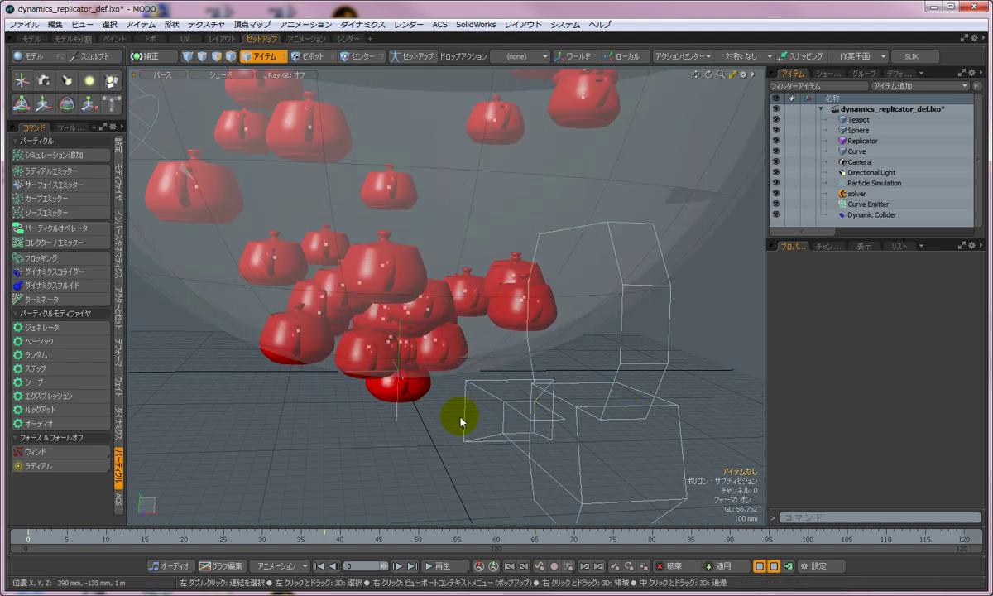
{"action": "left_click", "coordinate": [773, 567]}
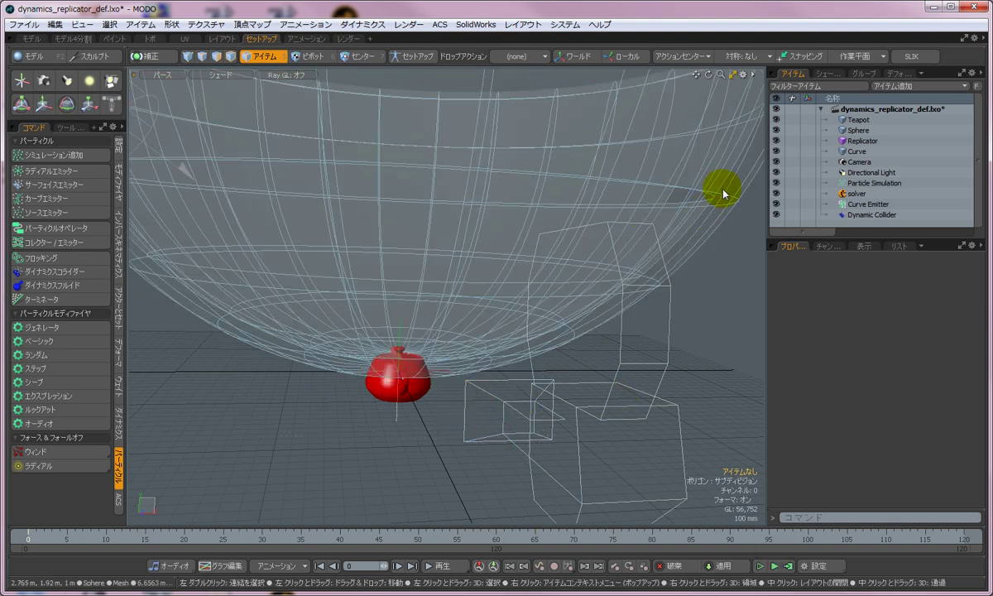
Step: Make the Replicator an active rigid body and run the simulation to check how the teapots pile up in the bowl
{"action": "left_click", "coordinate": [886, 142]}
{"action": "left_click", "coordinate": [121, 420]}
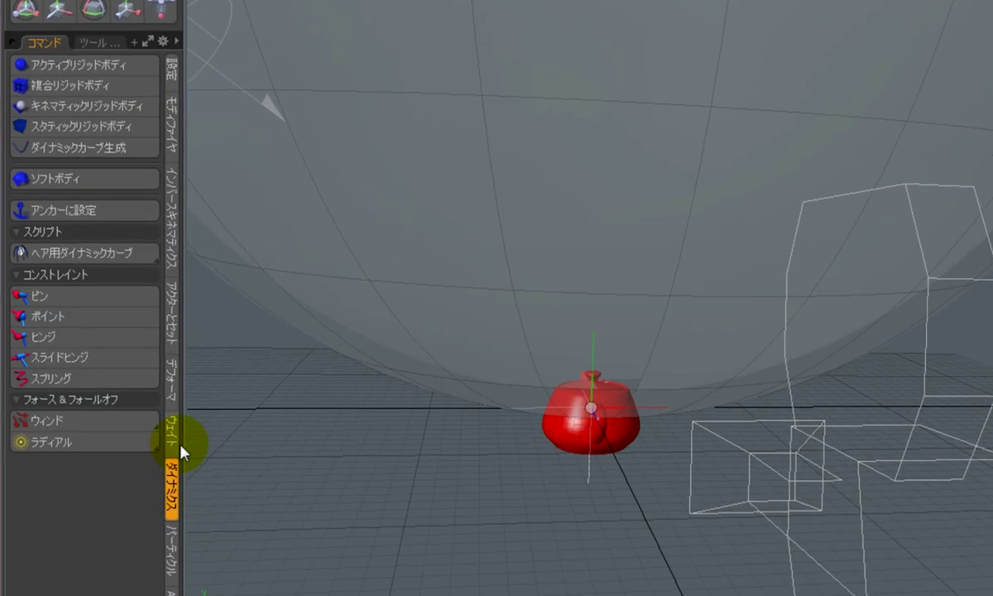
{"action": "left_click", "coordinate": [122, 66]}
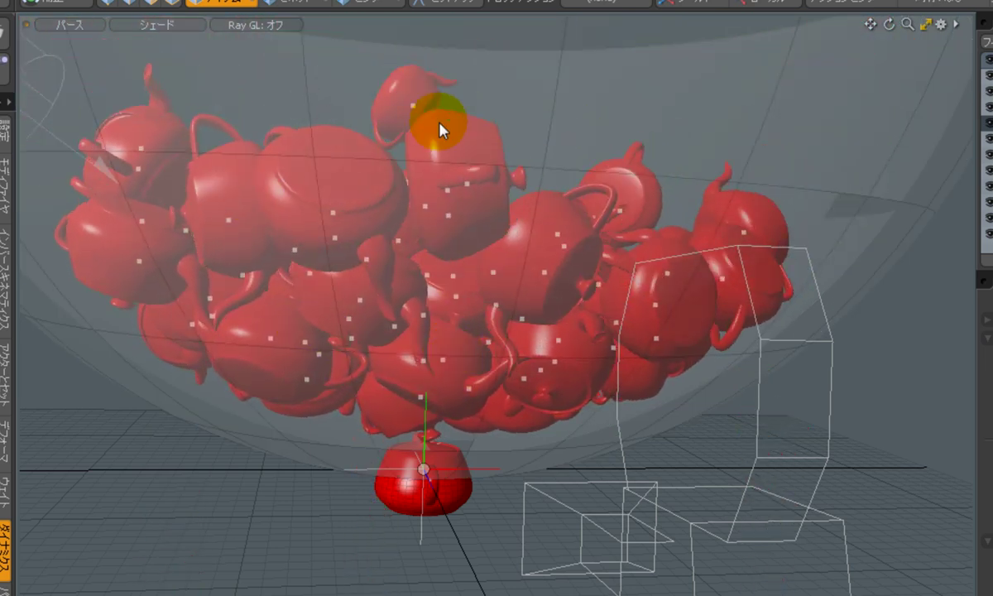
{"action": "left_click", "coordinate": [747, 383]}
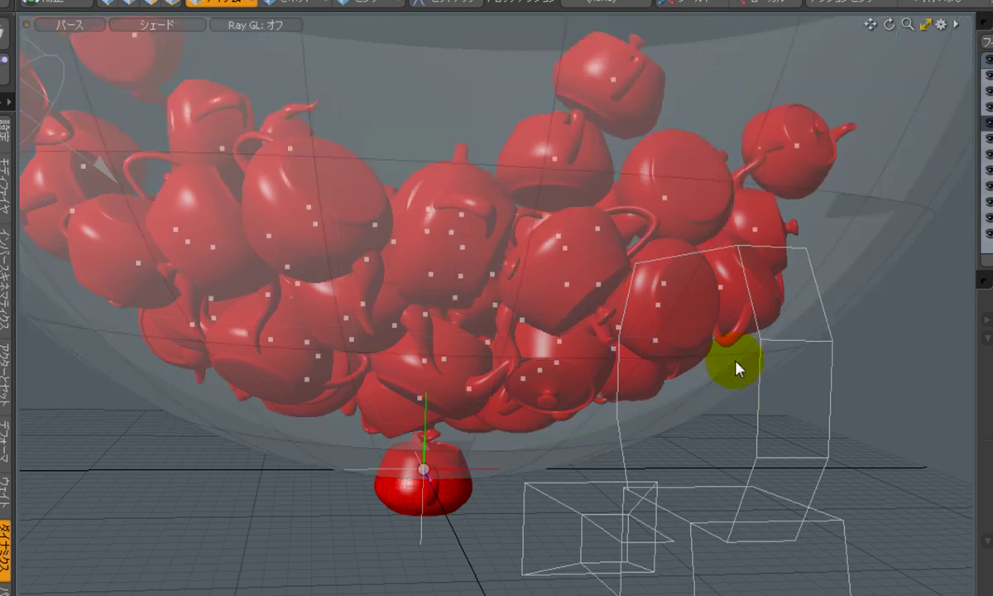
{"action": "left_click", "coordinate": [787, 477]}
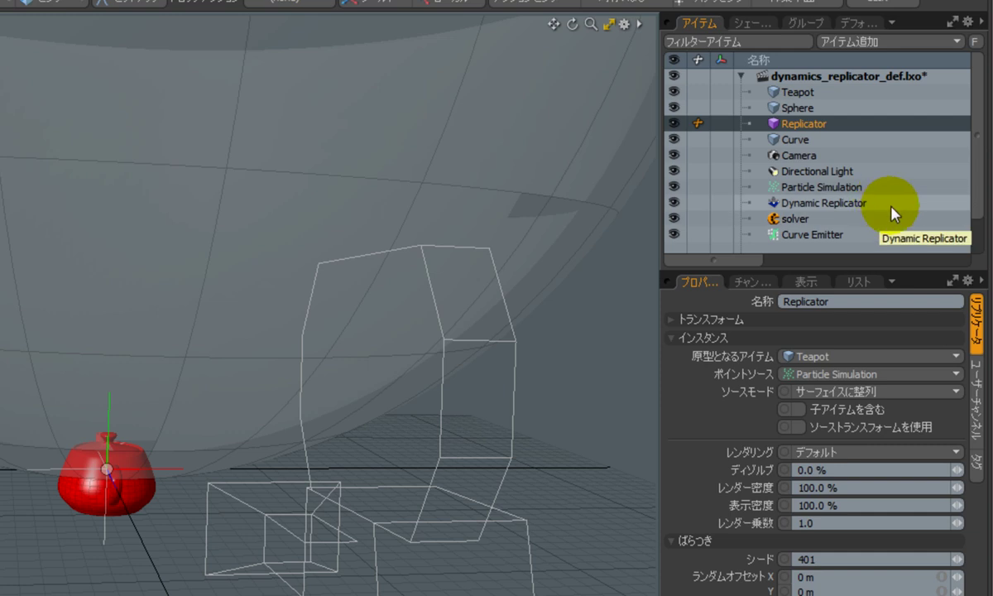
Step: Show the Dynamic Replicator item's collision and mass properties
{"action": "left_click", "coordinate": [894, 207]}
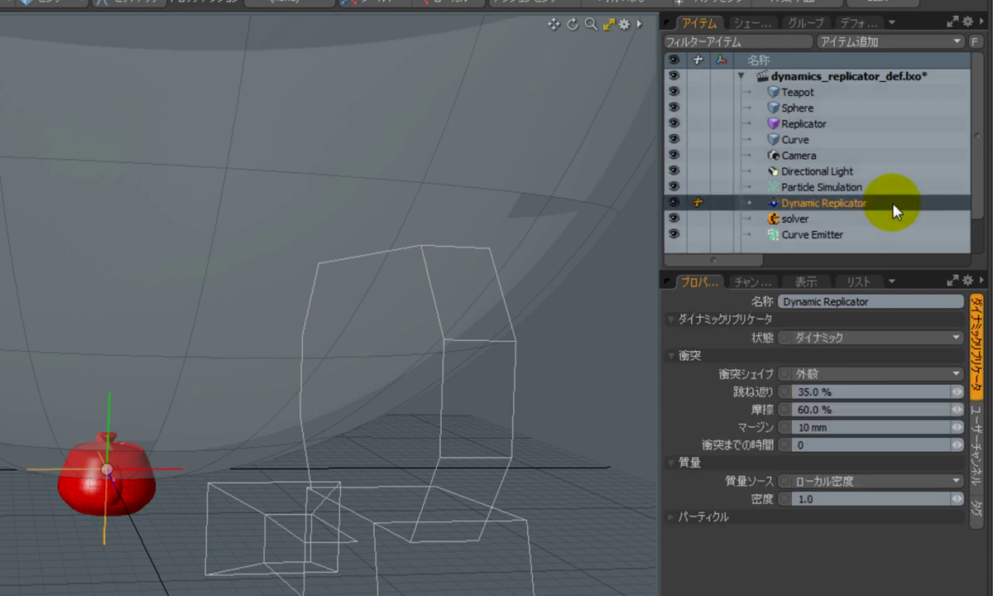